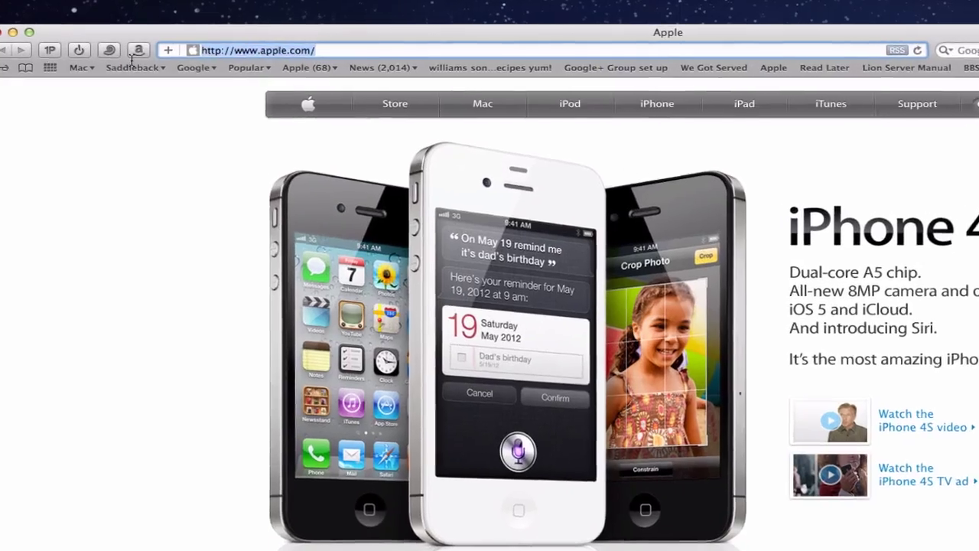
click(307, 49)
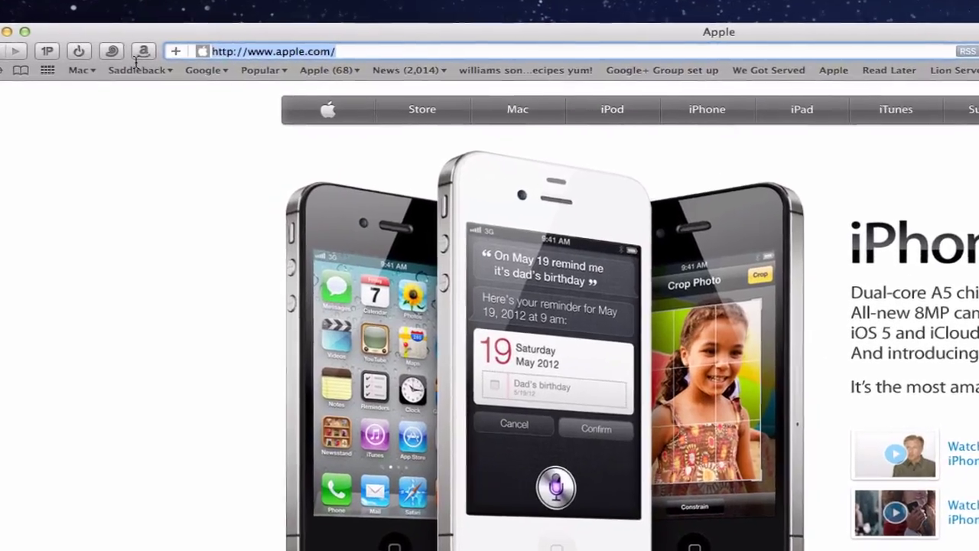
text(www.shi)
key(Return)
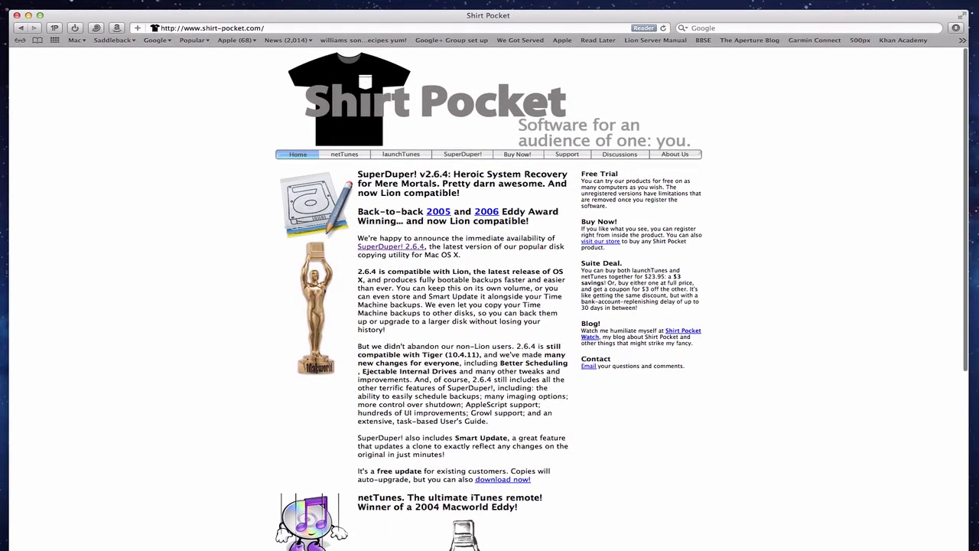
click(461, 155)
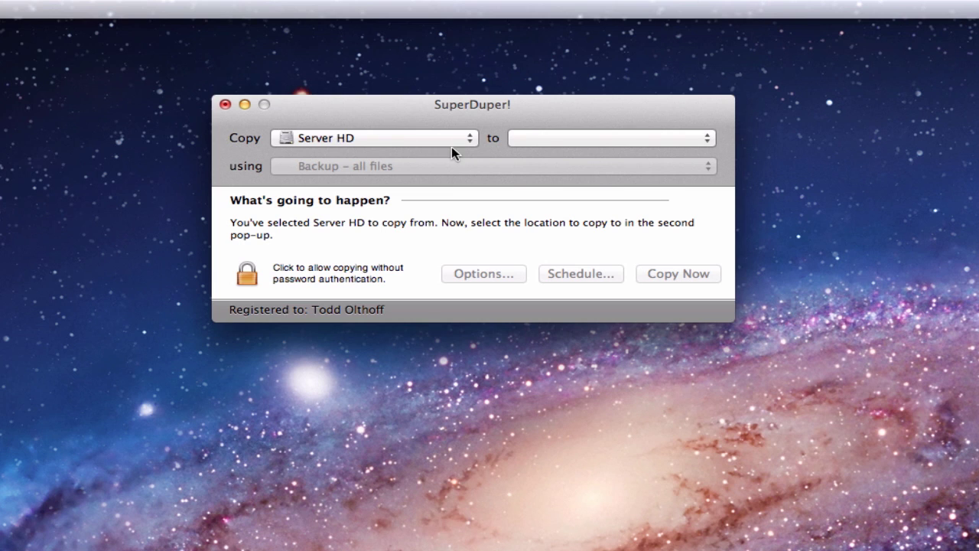
Step: Examine which drives and disk image options SuperDuper! offers as the copy's source and destination
click(474, 145)
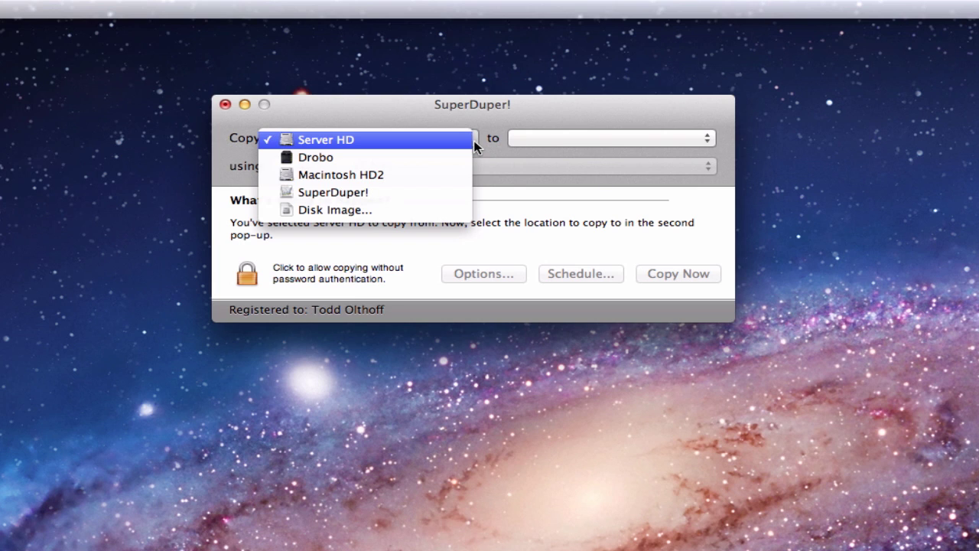
click(508, 114)
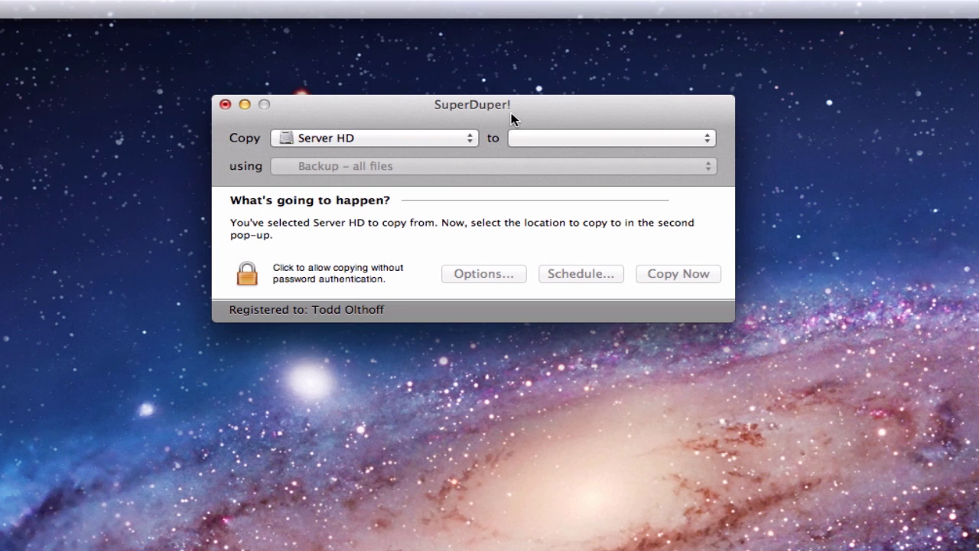
click(707, 142)
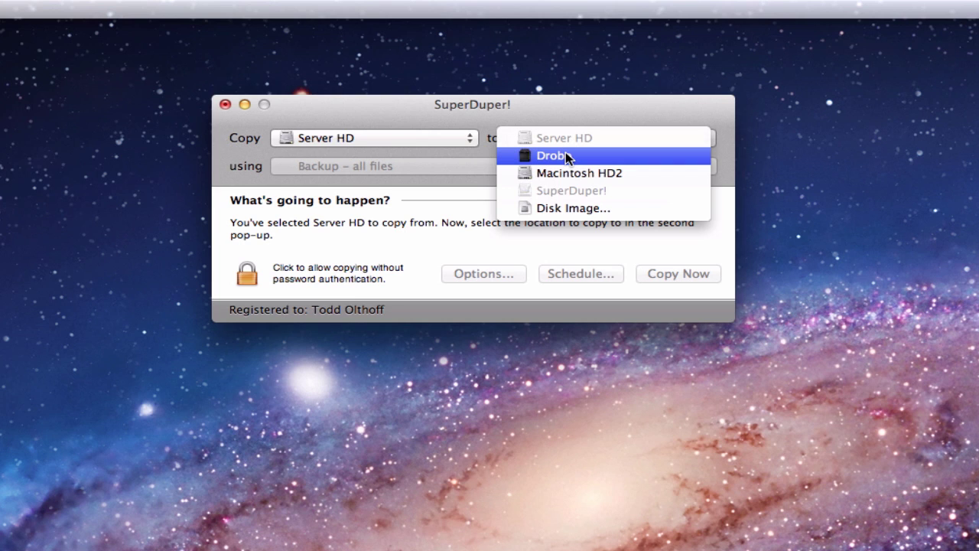
click(474, 140)
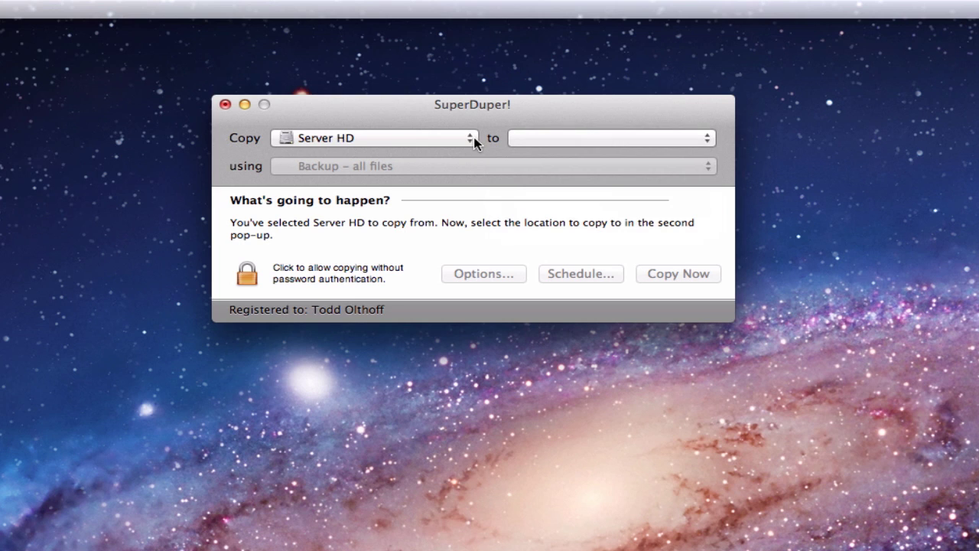
click(472, 143)
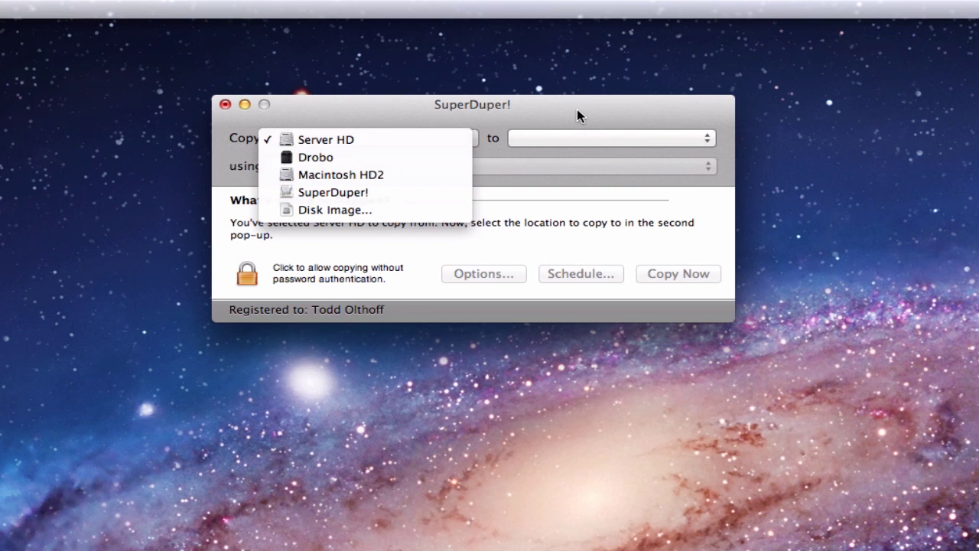
key(Escape)
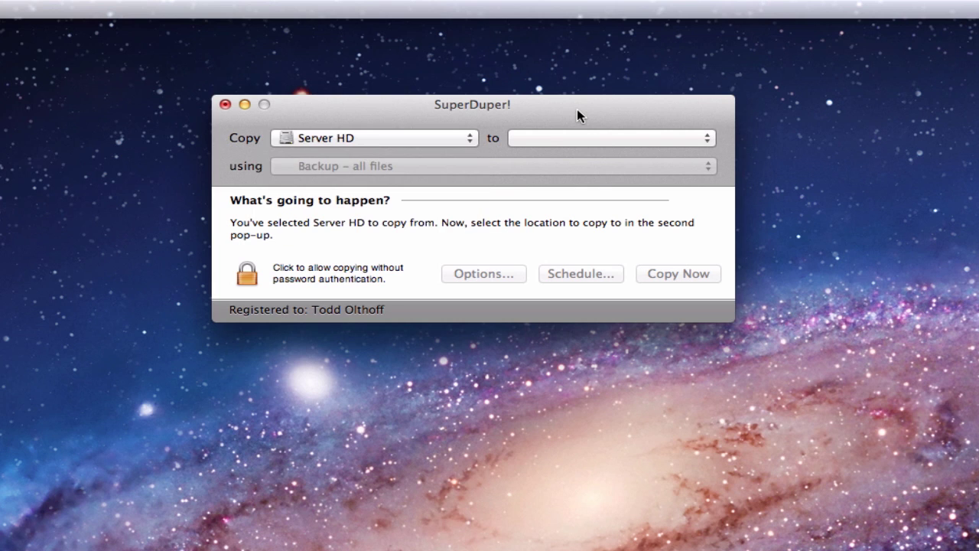
click(707, 145)
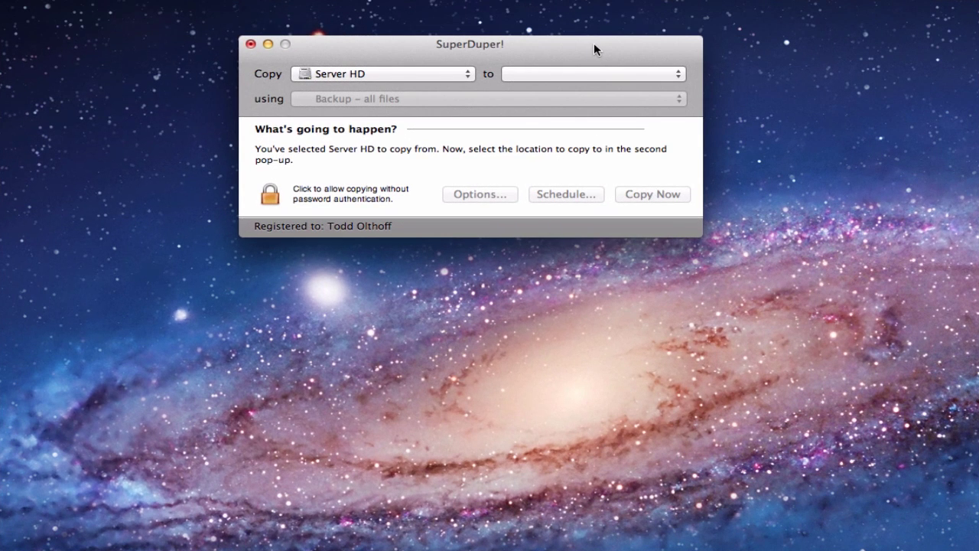
Step: Choose a disk image as the destination for copying Server HD and name it ServerHD
click(679, 74)
click(600, 138)
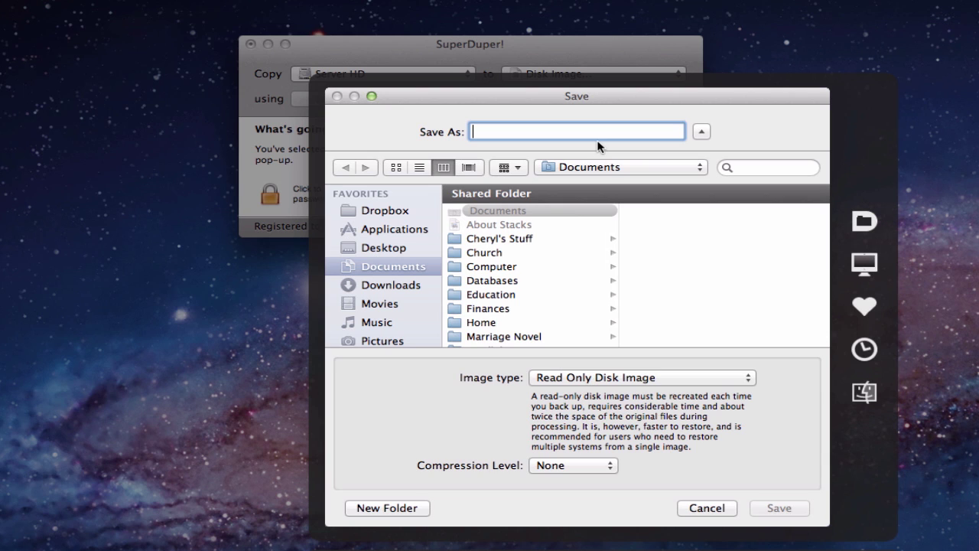
text(ServerHd)
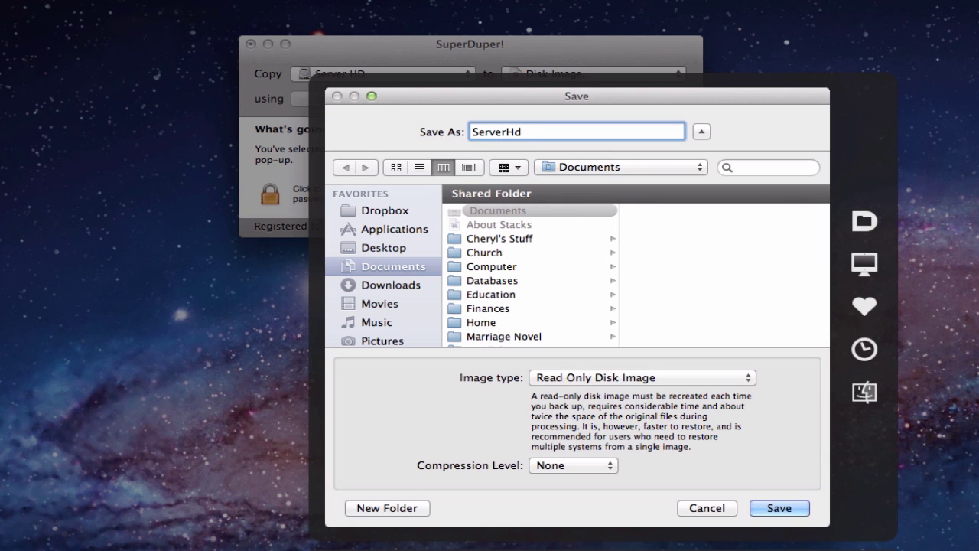
key(BackSpace)
text(D)
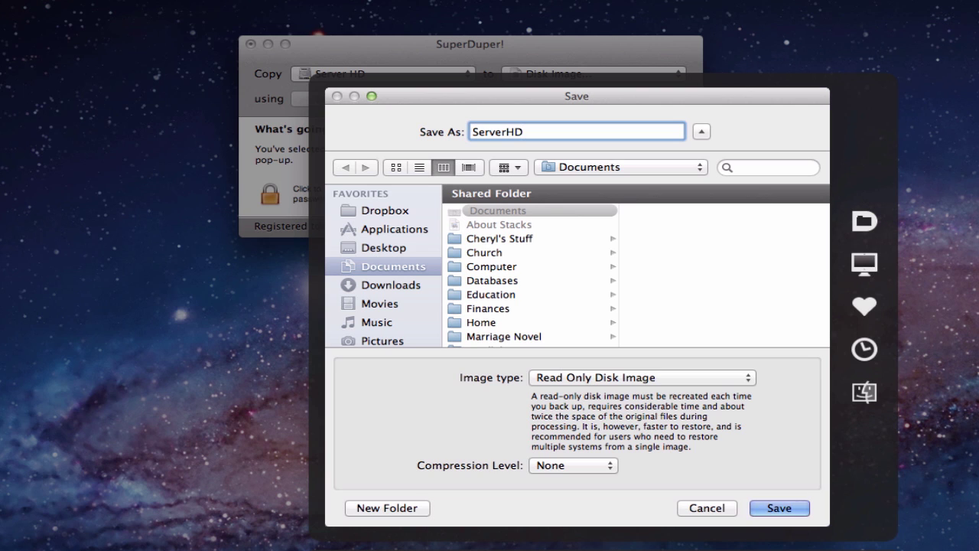
Step: Try the Read/Write "Sparse" Bundle image type, and settle on Read/Write "Sparse" Image for ServerHD
click(748, 377)
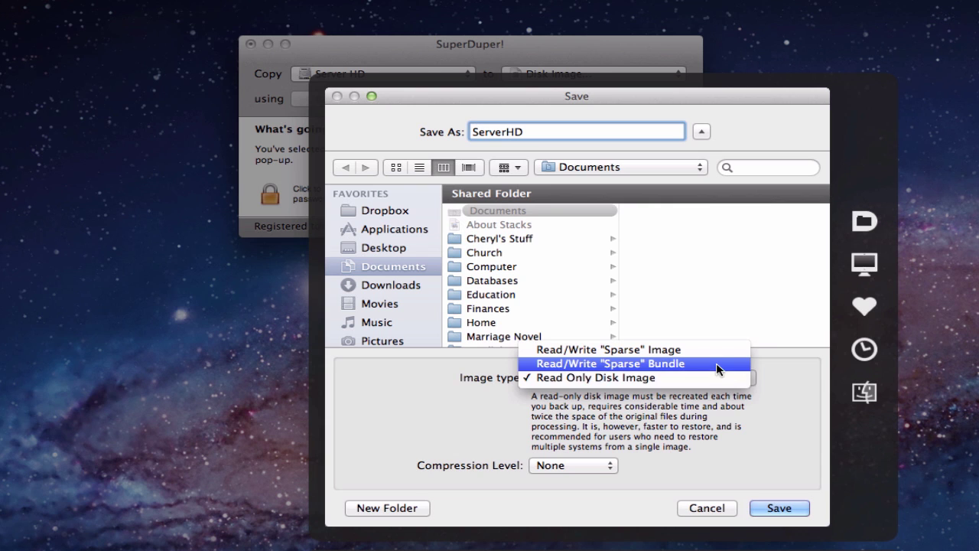
click(716, 362)
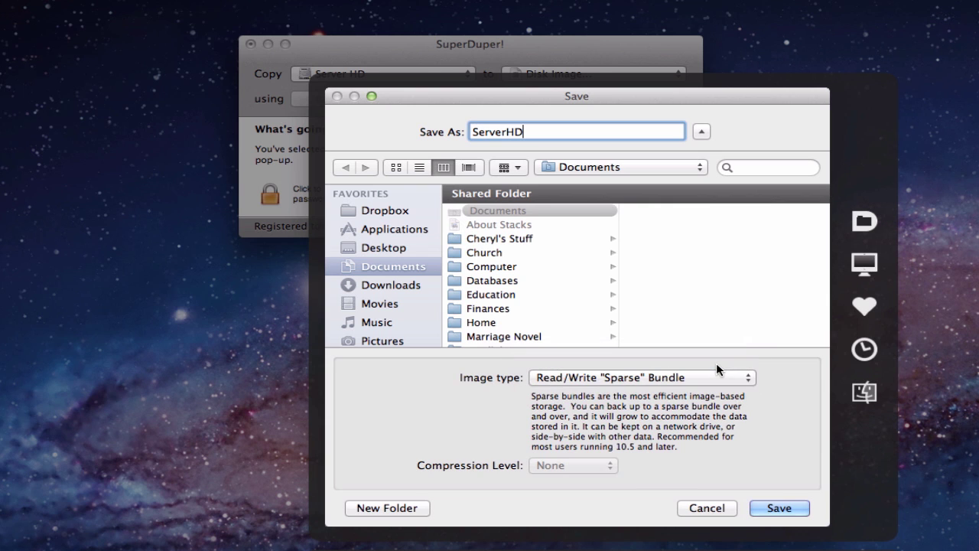
click(752, 382)
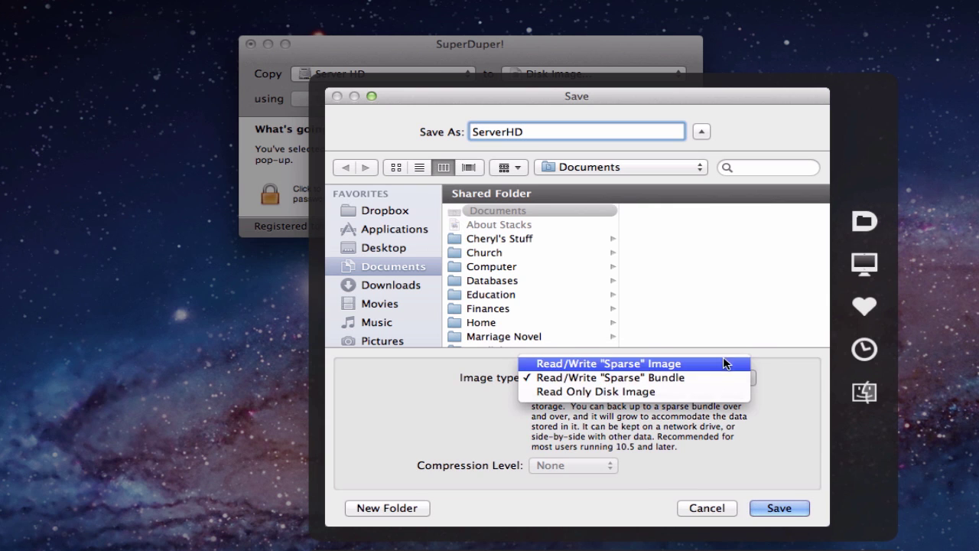
click(723, 360)
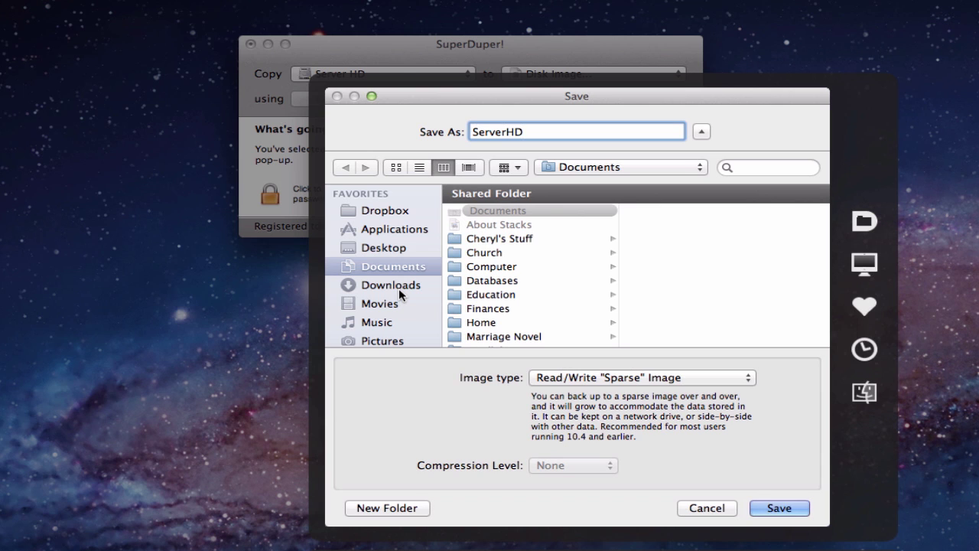
Step: Save the ServerHD disk image on the Drobo drive
scroll(398, 288, down, 5)
click(370, 318)
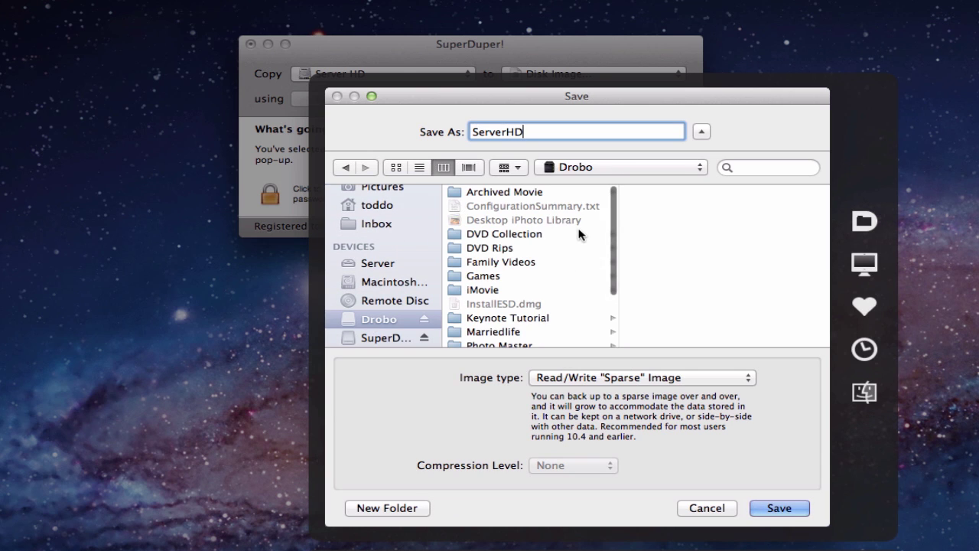
click(778, 508)
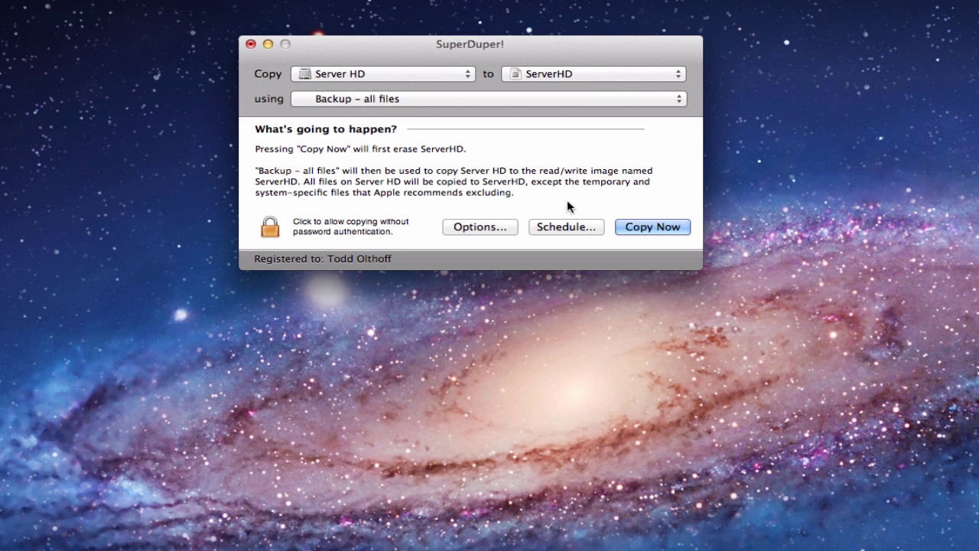
Step: Set the copy options to Smart Update ServerHD from Server HD during the copy
click(466, 229)
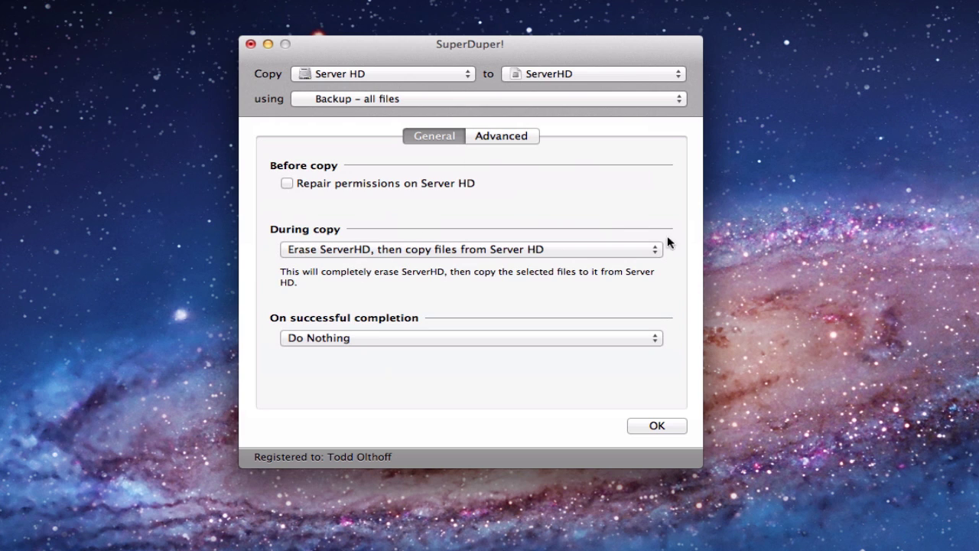
click(655, 253)
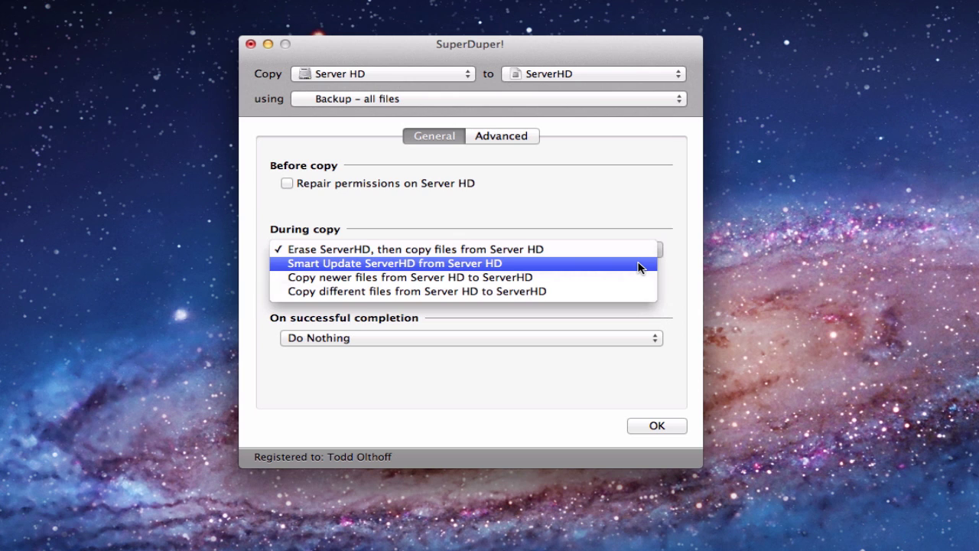
click(640, 267)
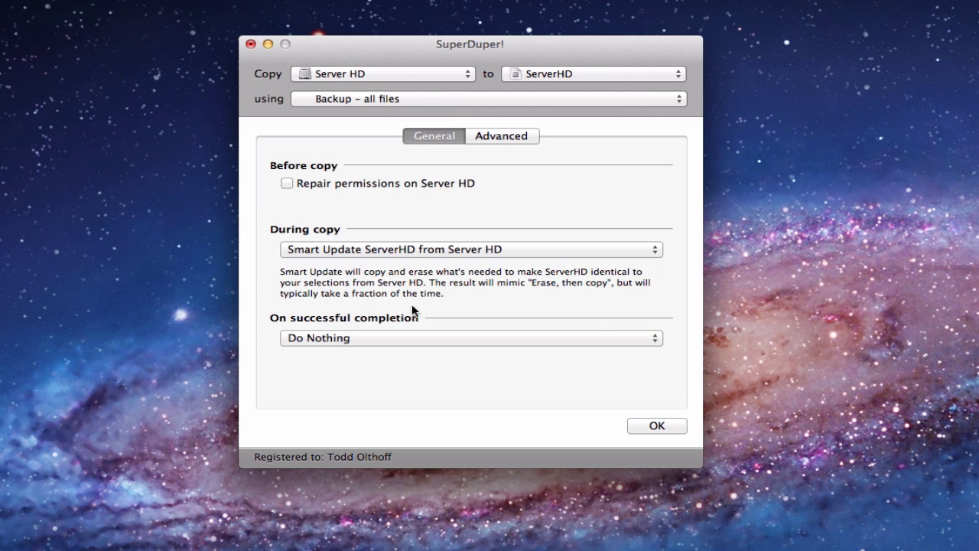
Step: Keep Do Nothing as the action on successful completion, review the advanced copy options and accept the settings
click(656, 342)
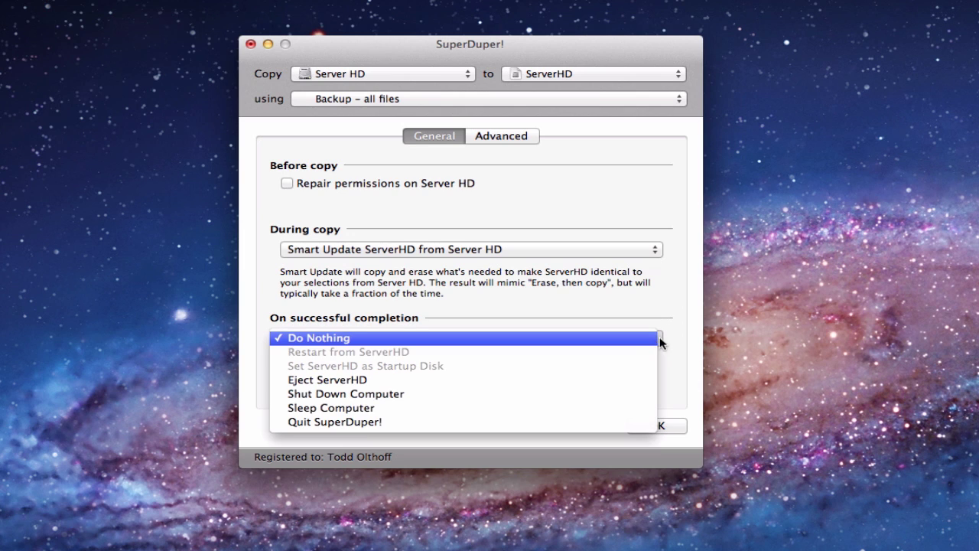
click(680, 350)
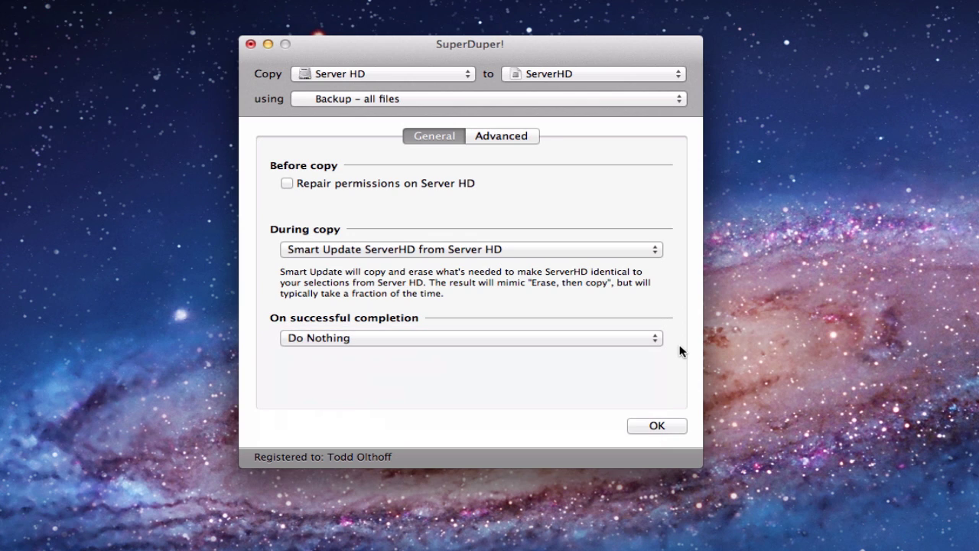
click(501, 138)
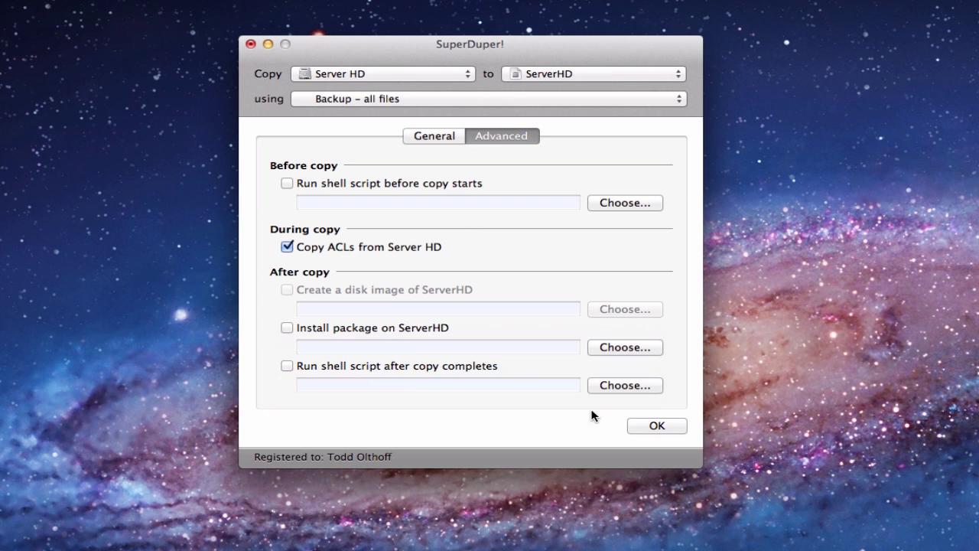
click(650, 426)
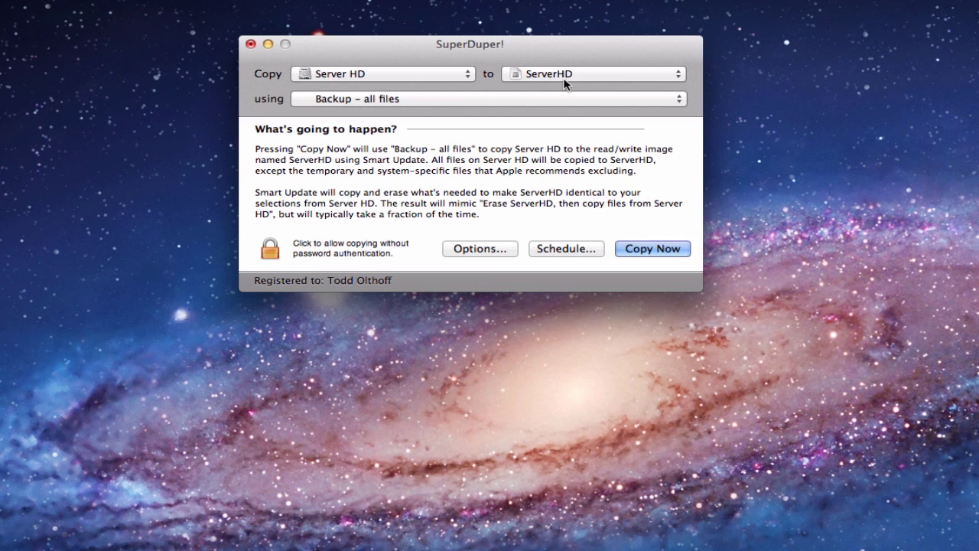
Step: Schedule automatic copies of Server HD to ServerHD for every Monday through Friday at 9:30 PM
click(565, 248)
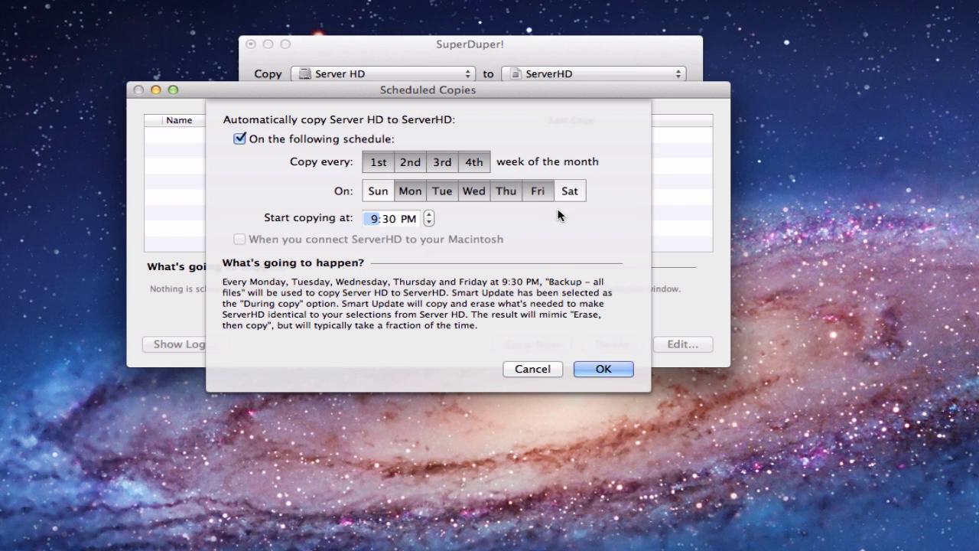
click(409, 192)
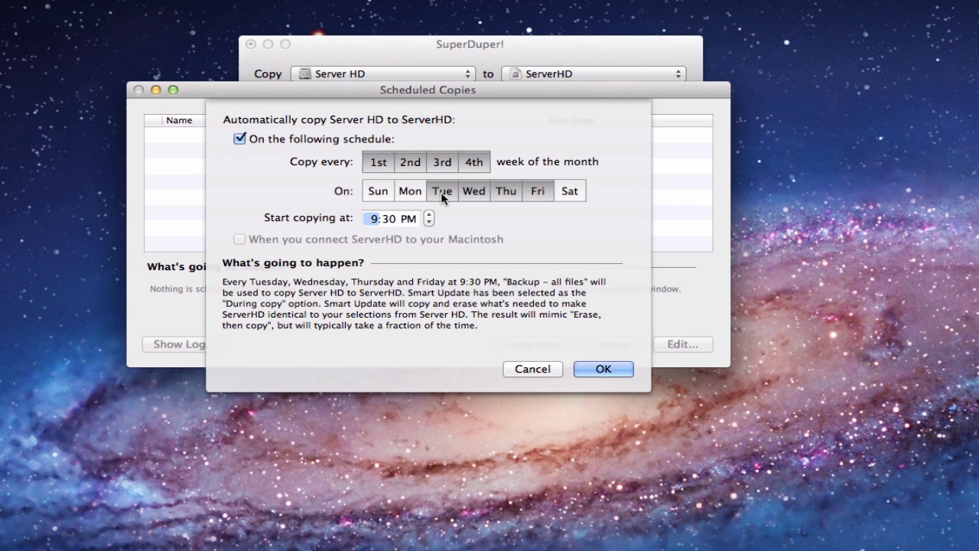
click(440, 194)
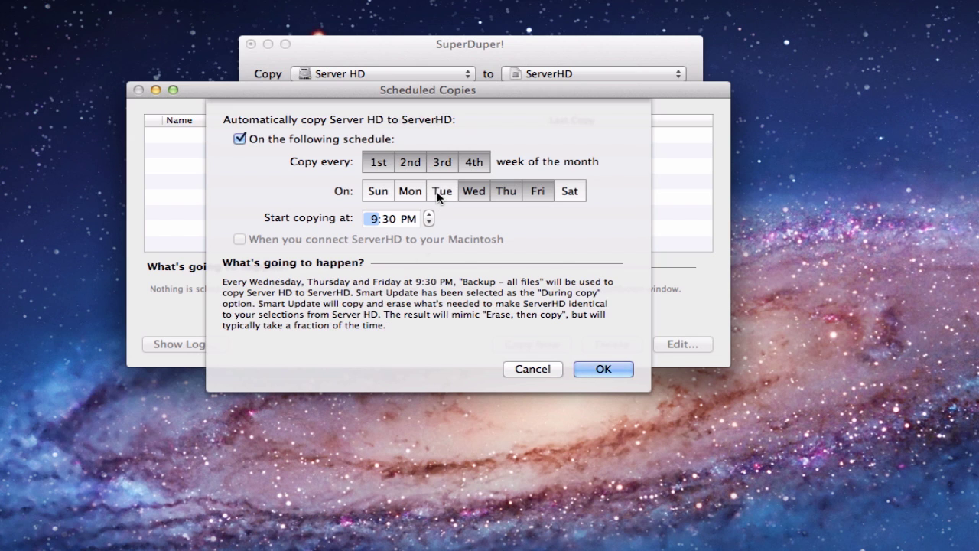
click(440, 196)
click(406, 193)
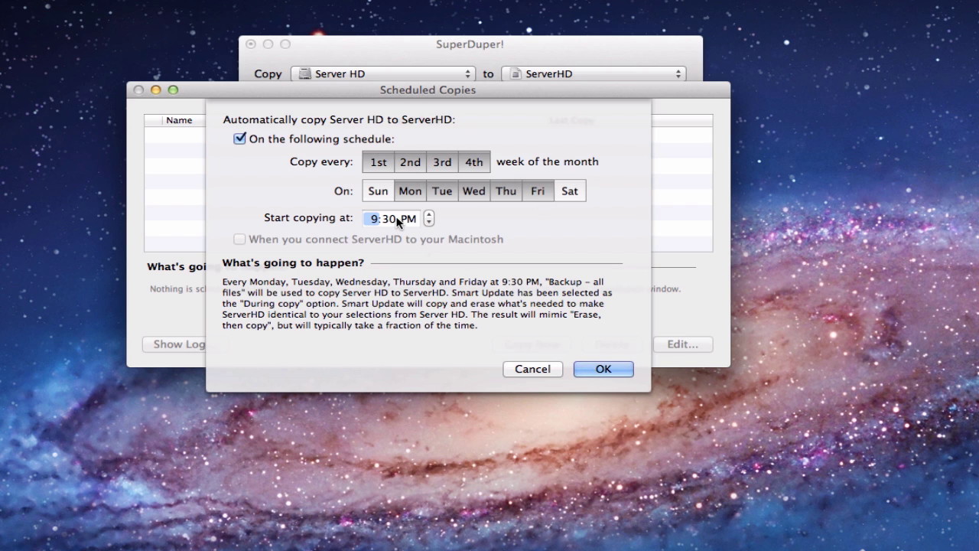
click(595, 367)
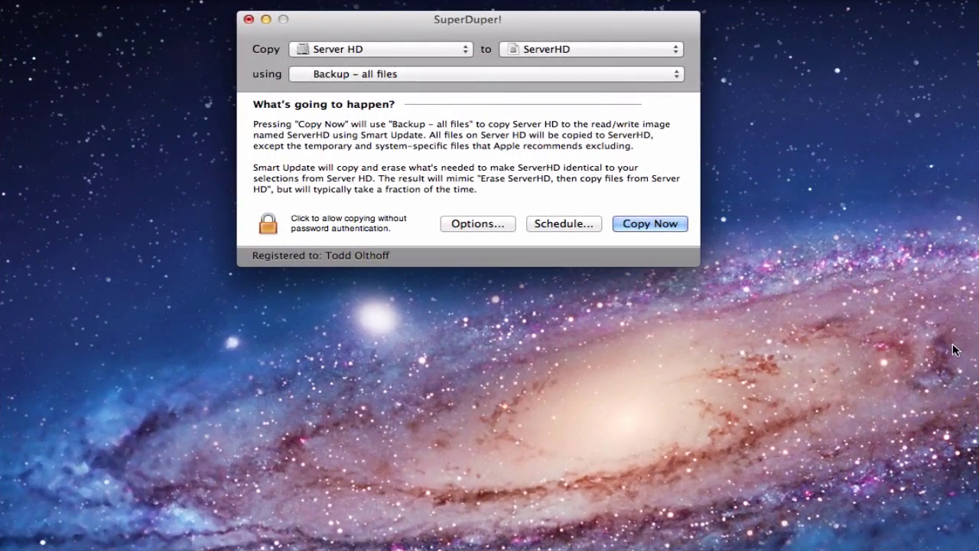
Step: Start the Smart Update copy to ServerHD immediately, entering the account password and confirming the copy
click(644, 224)
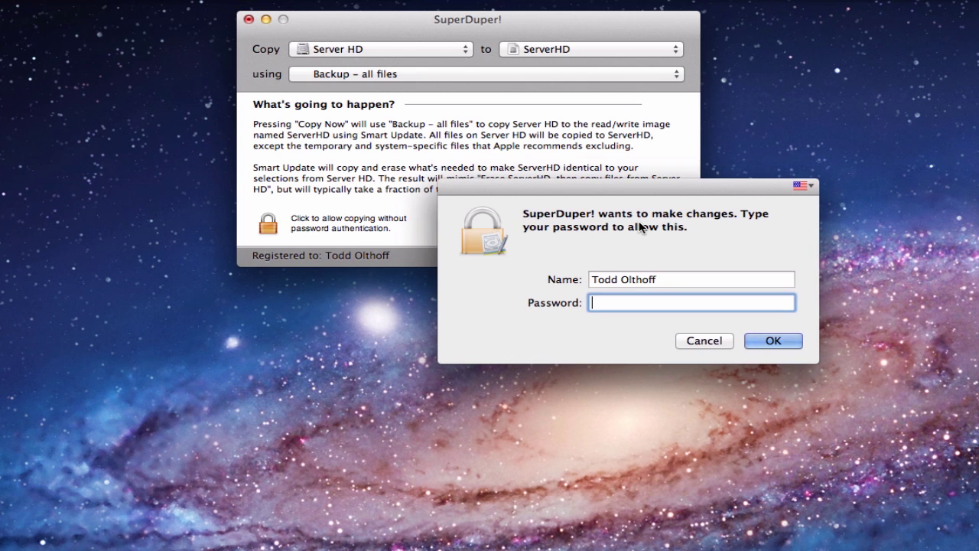
text(••••••••••••)
key(Return)
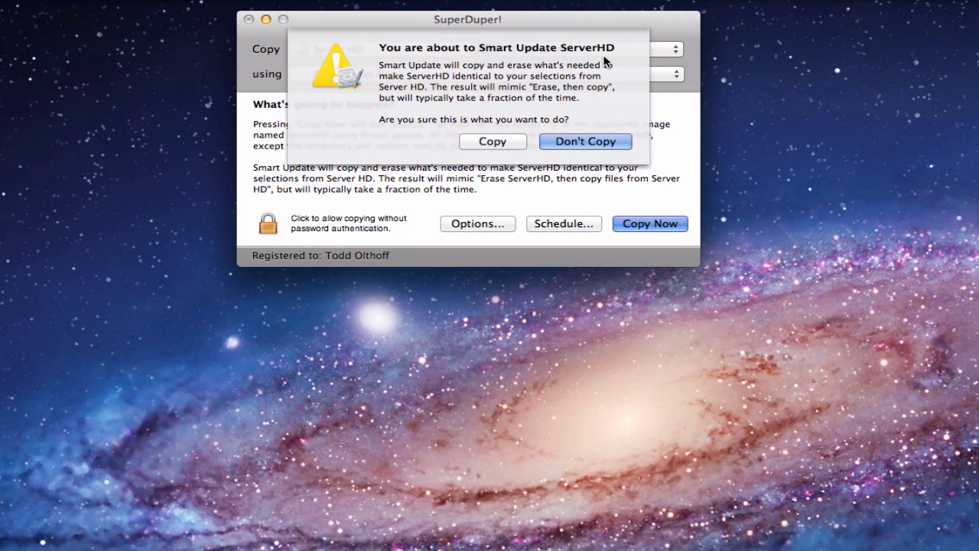
click(497, 144)
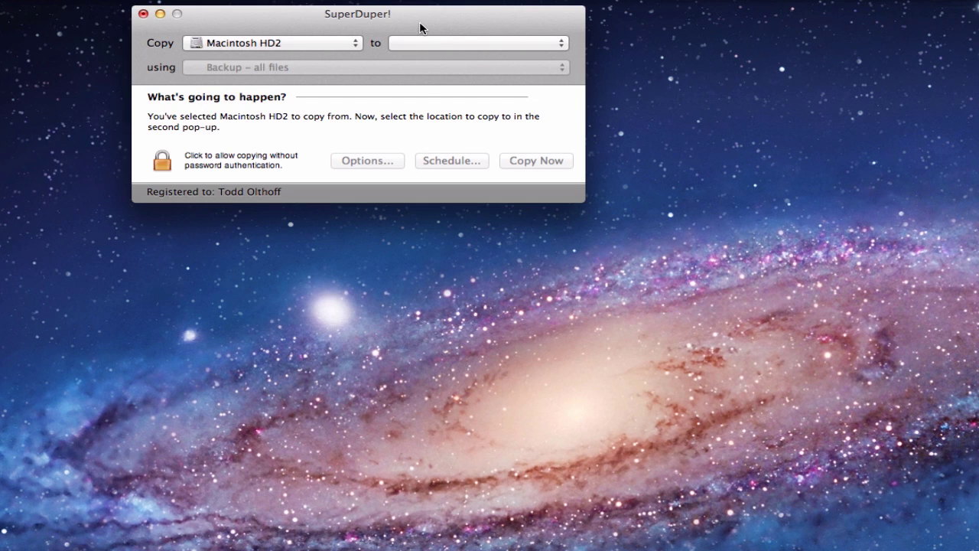
Step: Keep Macintosh HD2 as the copy source and set its destination to a Read/Write "Sparse" disk image named Macintosh HD2 on the Drobo
click(356, 44)
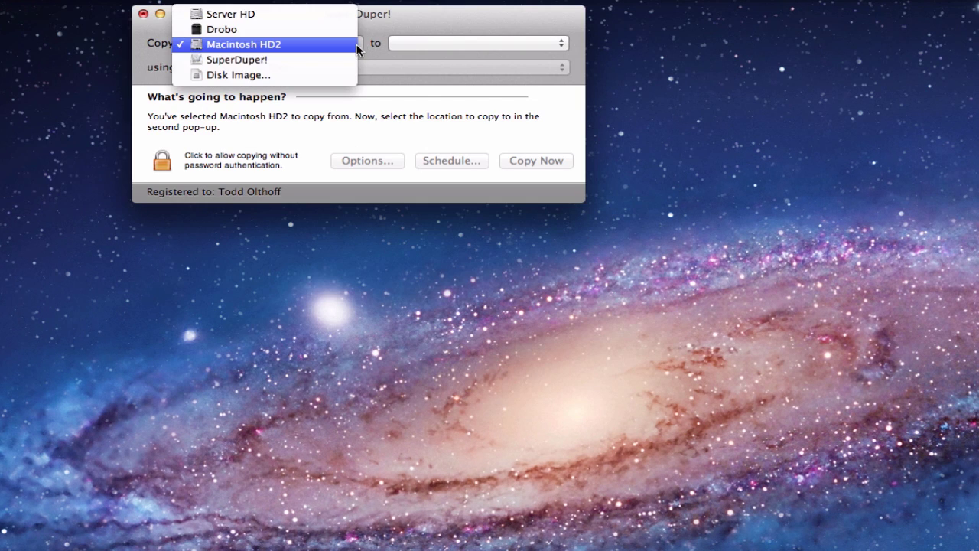
click(404, 25)
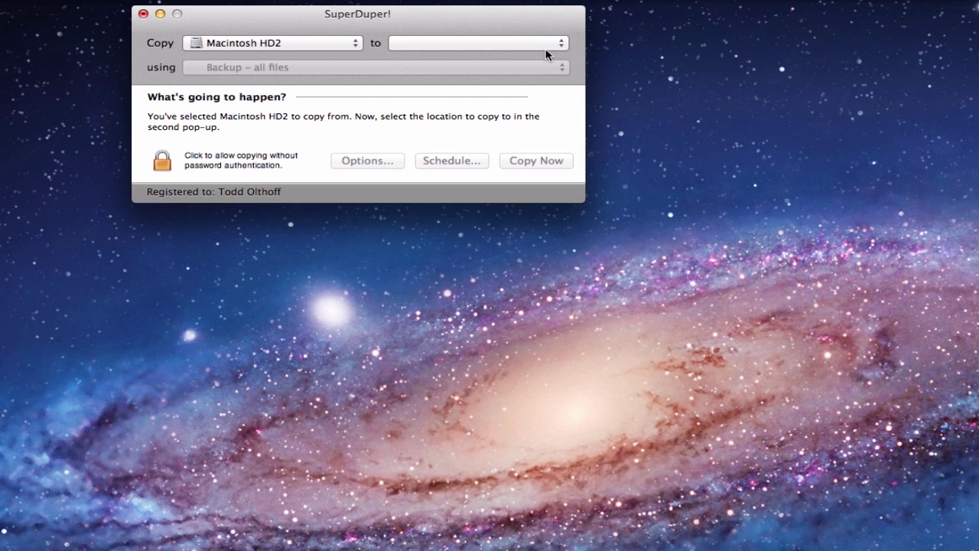
click(564, 43)
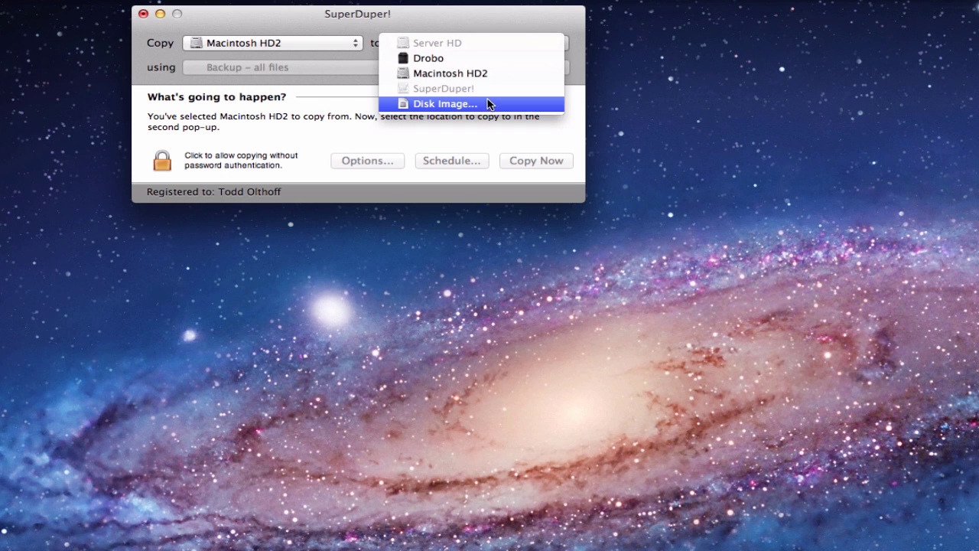
click(445, 104)
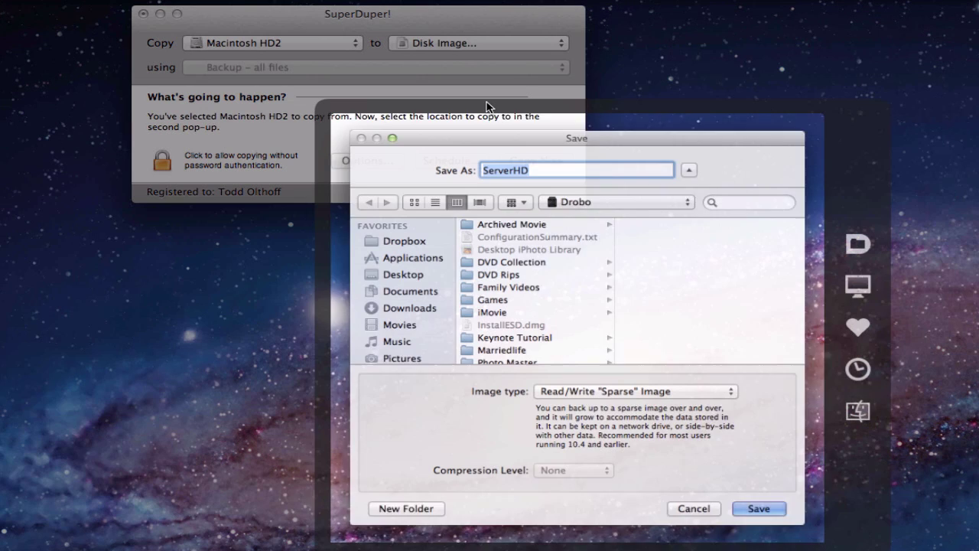
text(M)
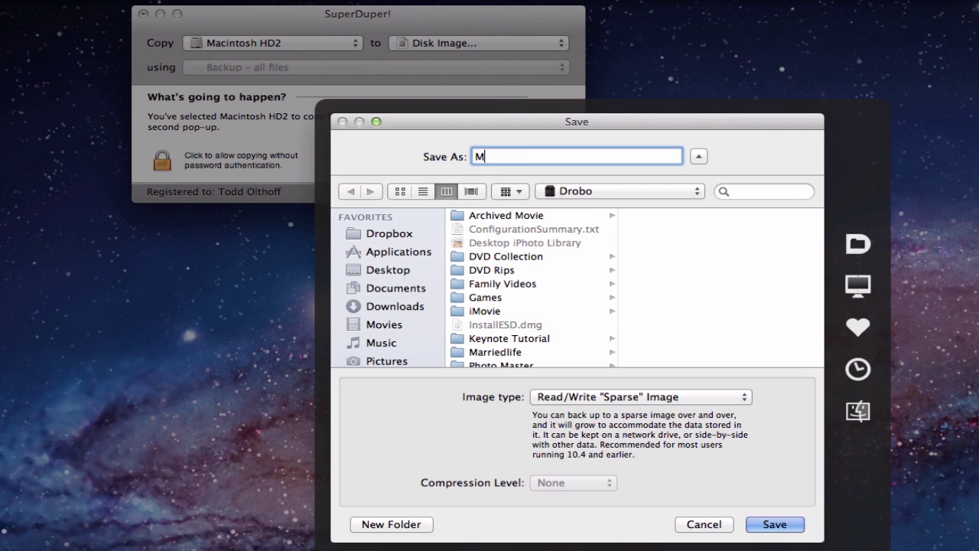
text(acintosh HD2)
click(772, 525)
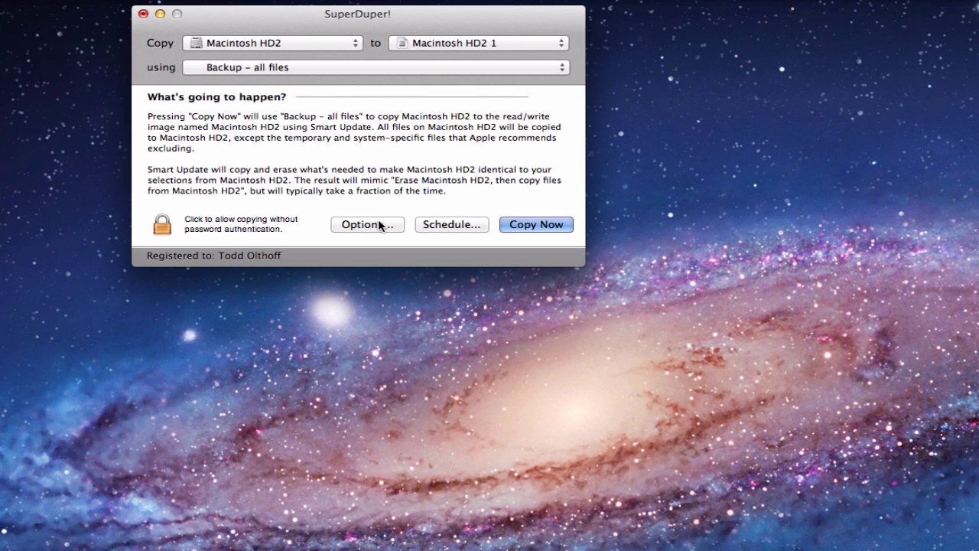
Step: Review the general copy options for Macintosh HD2, keeping Smart Update during the copy and Do Nothing on completion, and accept them
click(377, 225)
click(305, 102)
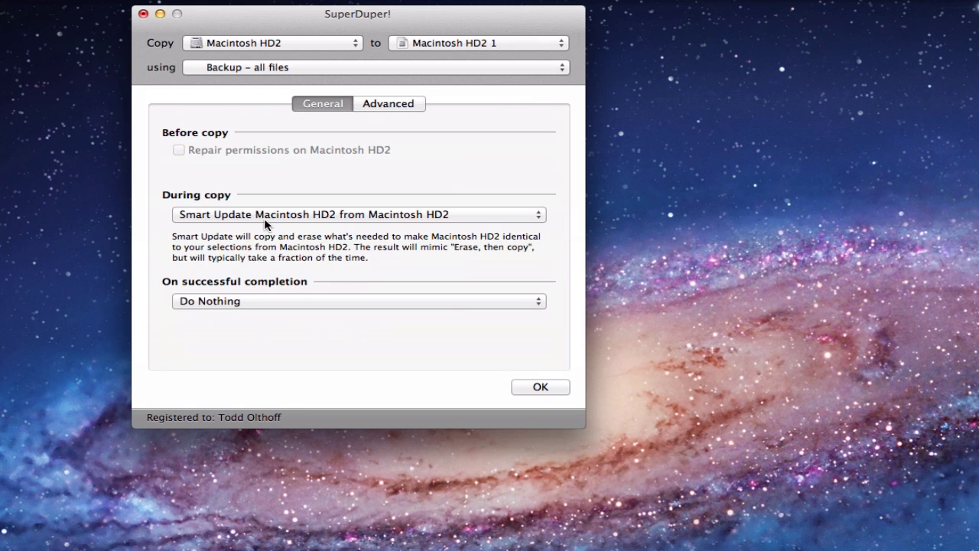
click(529, 387)
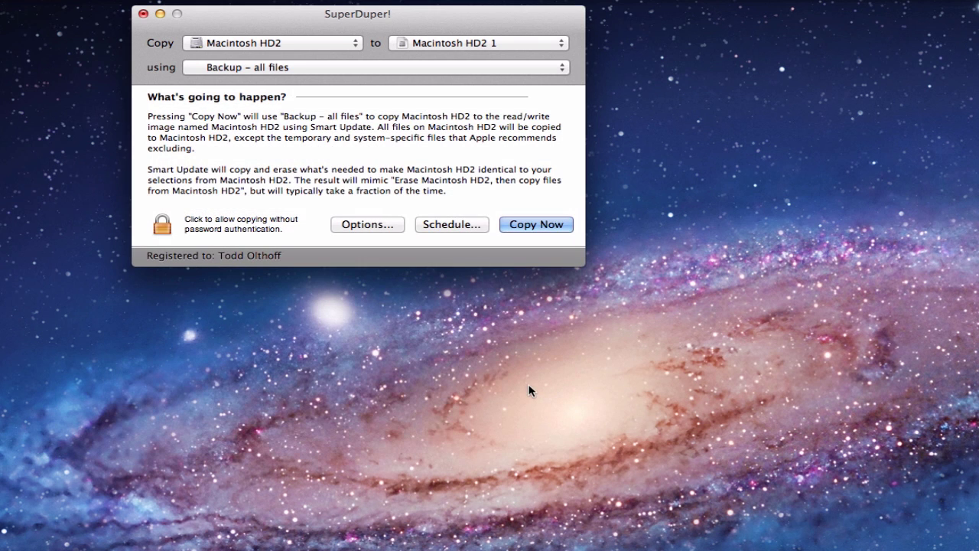
Step: Start the Smart Update copy of Macintosh HD2 to its disk image immediately, entering the account password and confirming the copy
click(527, 225)
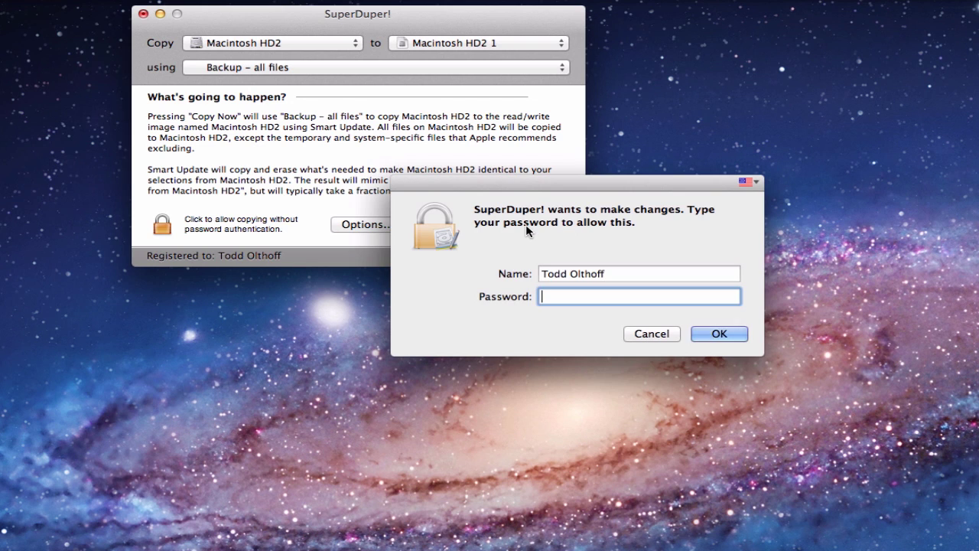
text(************)
key(Return)
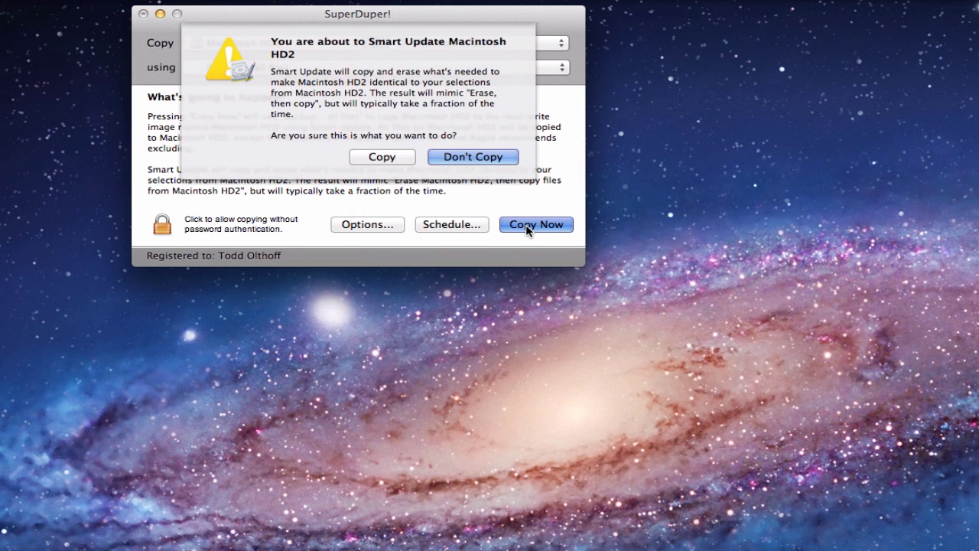
click(383, 156)
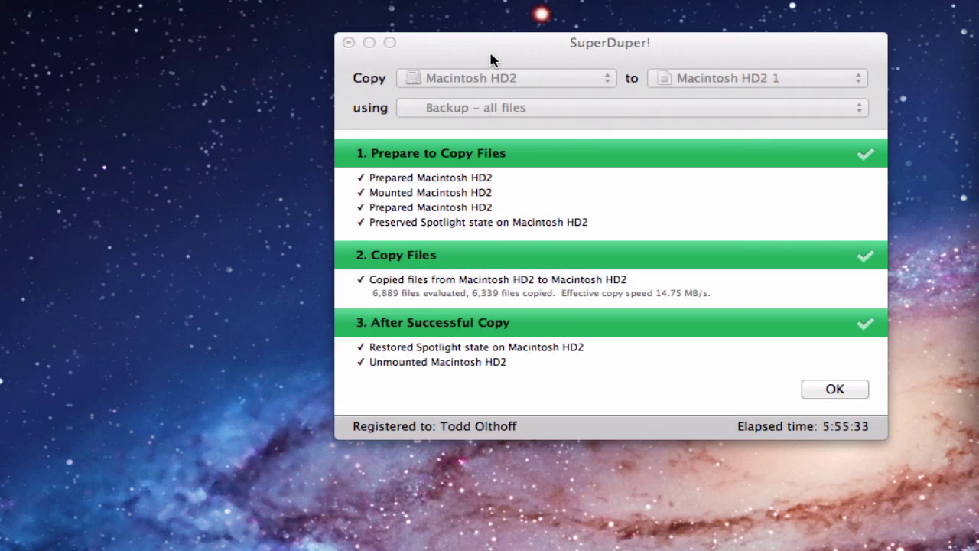
drag(489, 59, 439, 33)
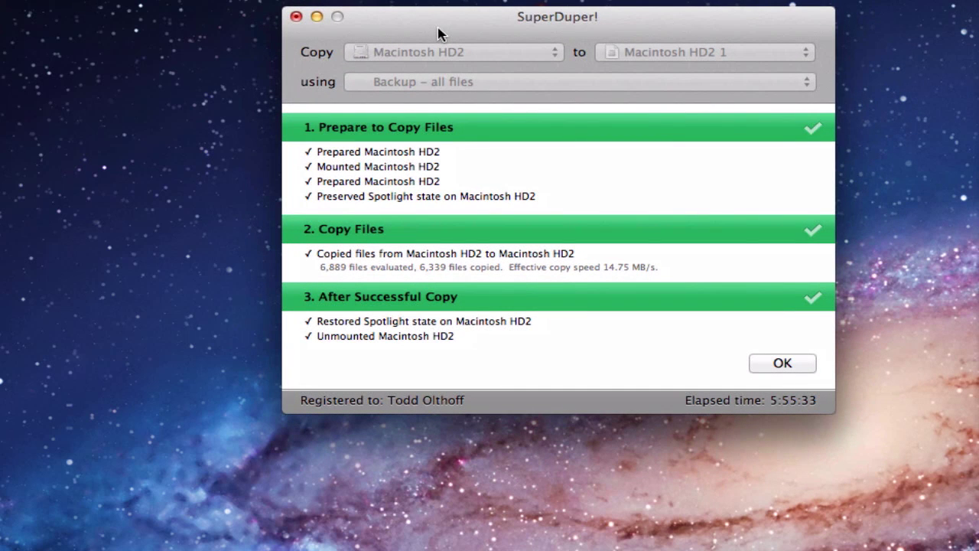